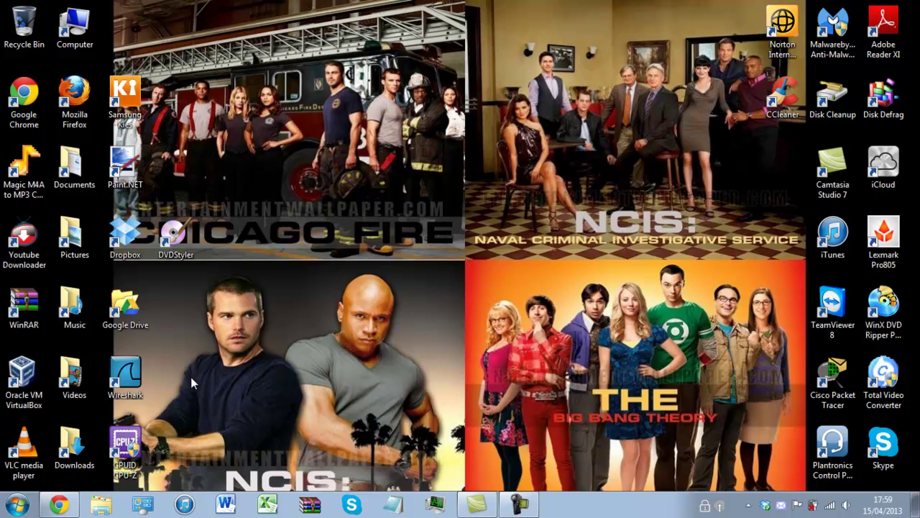
# Step: Switch to Chrome and read through the IconRestorer Standard version page on the FSL site, including its main view and feature description
pyautogui.click(59, 505)
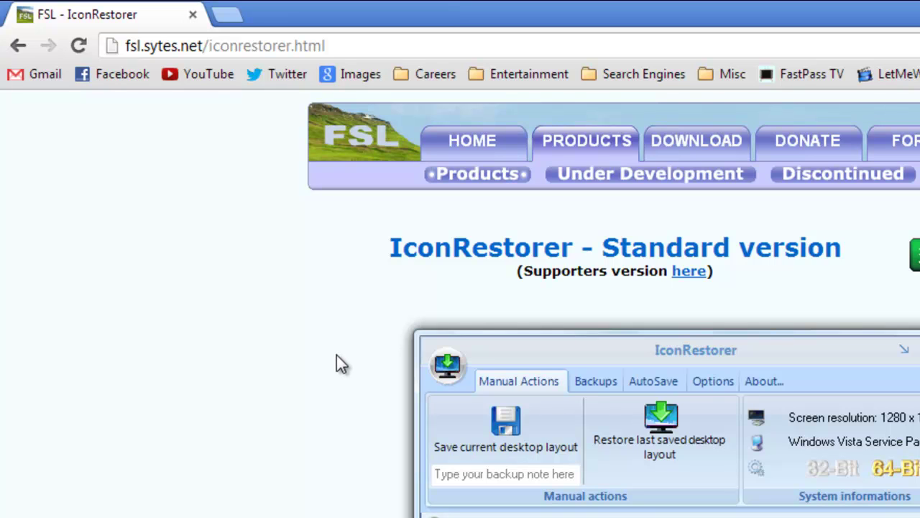
pyautogui.scroll(-3, 341, 363)
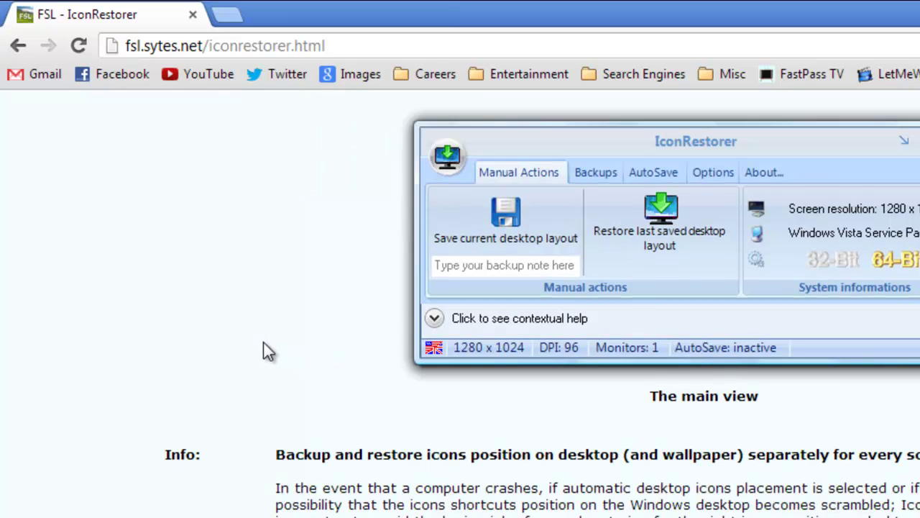
pyautogui.scroll(-1, 251, 344)
pyautogui.scroll(2, 253, 345)
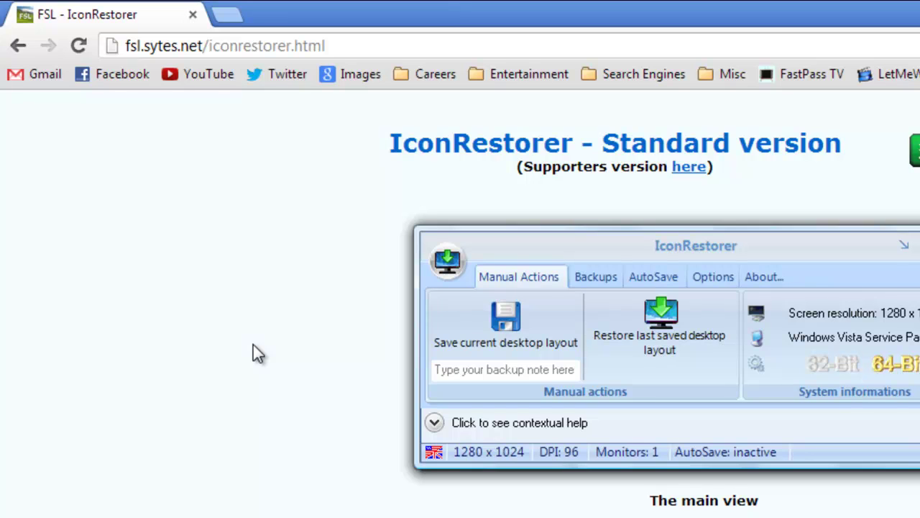
pyautogui.scroll(-2, 255, 351)
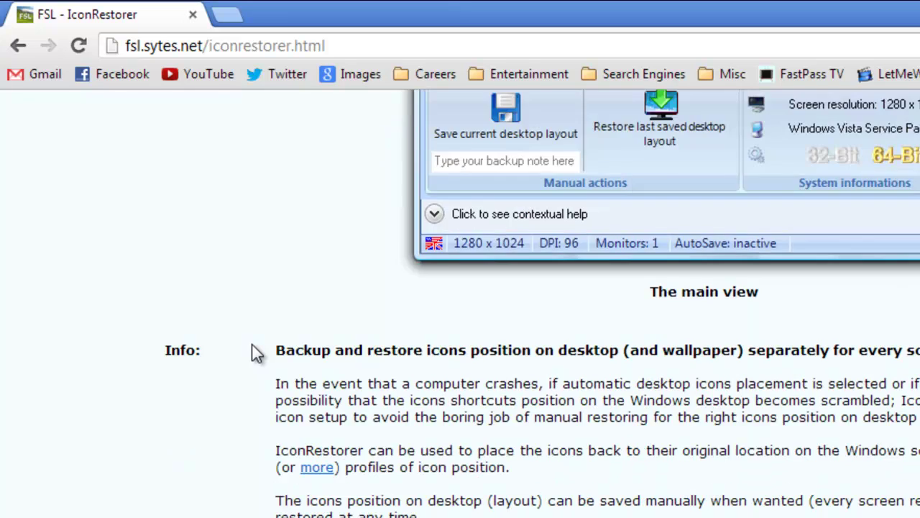
pyautogui.scroll(3, 243, 355)
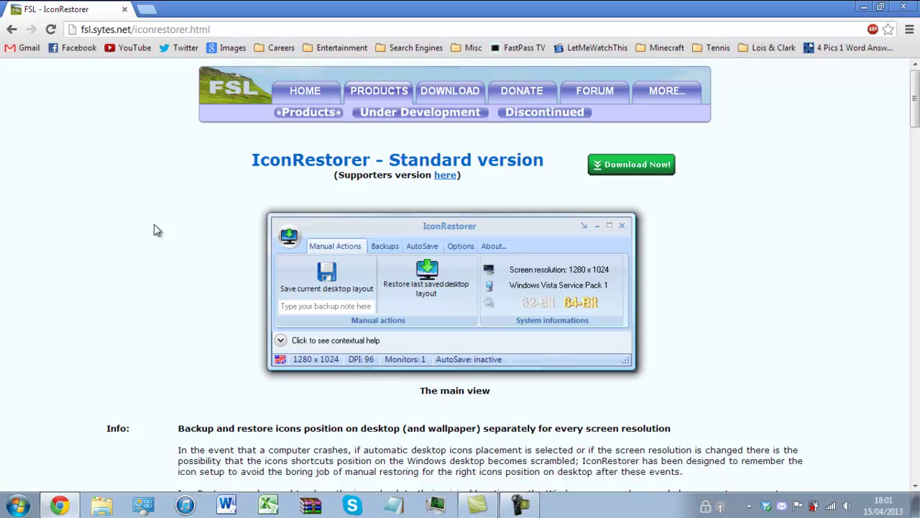
pyautogui.scroll(-2, 151, 362)
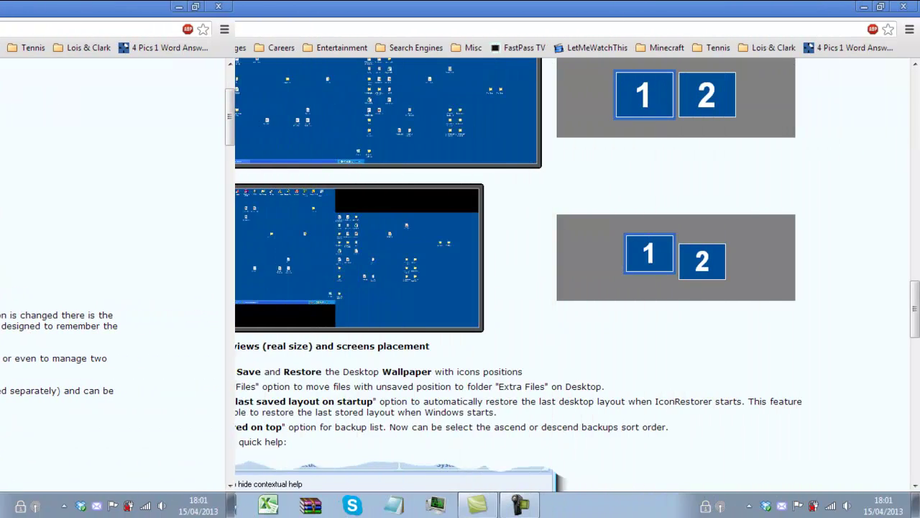
pyautogui.scroll(12, 79, 273)
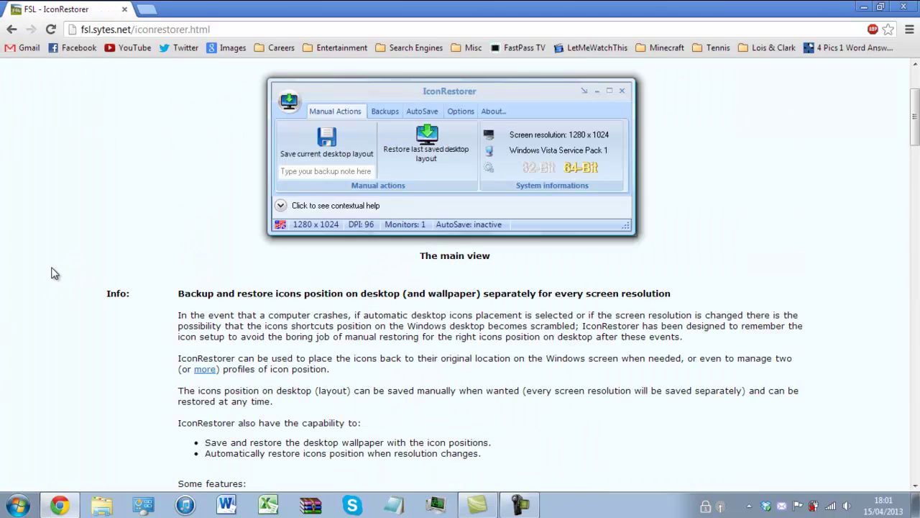
pyautogui.scroll(2, 52, 273)
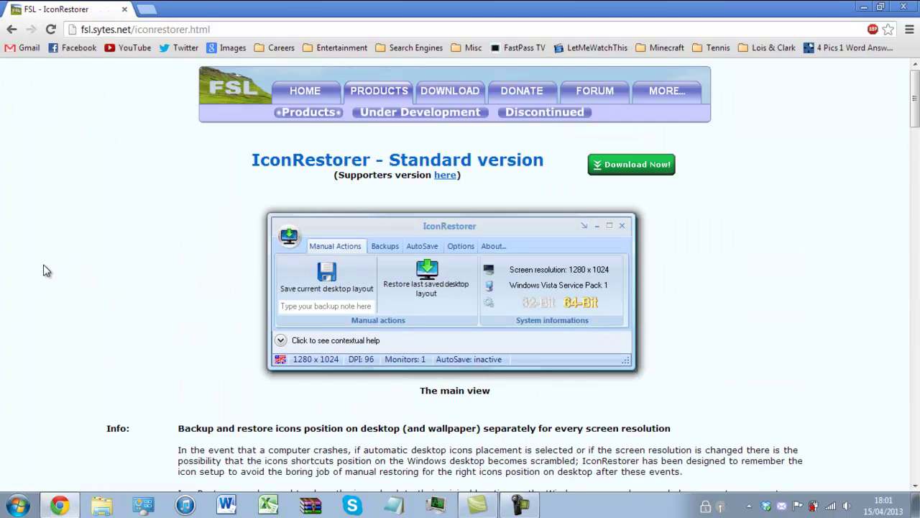
# Step: Download the IconRestorer Standard installer and locate setup_IconRestorer.exe in the Downloads folder
pyautogui.click(615, 169)
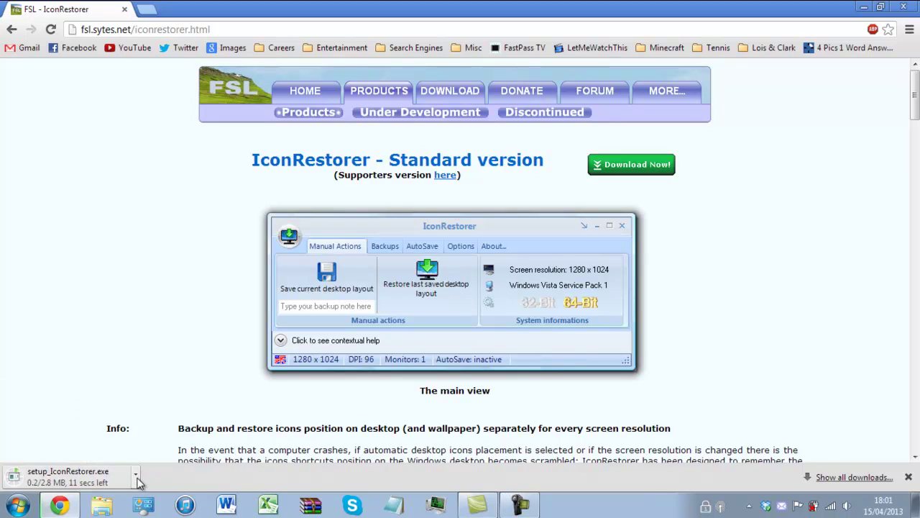
pyautogui.click(136, 477)
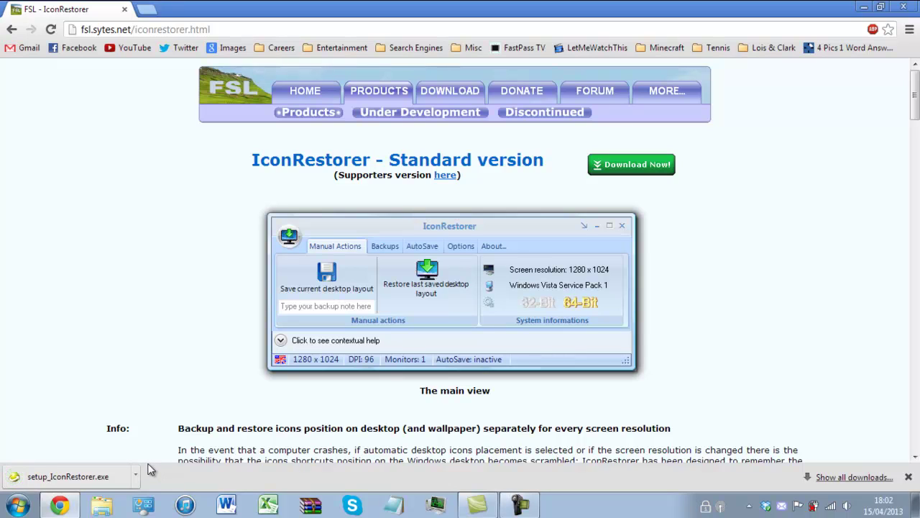
pyautogui.click(102, 507)
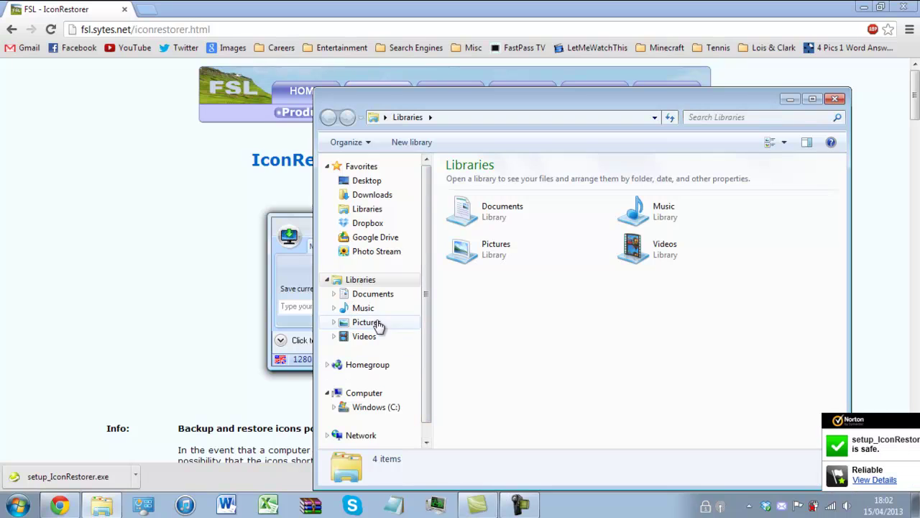
pyautogui.click(364, 200)
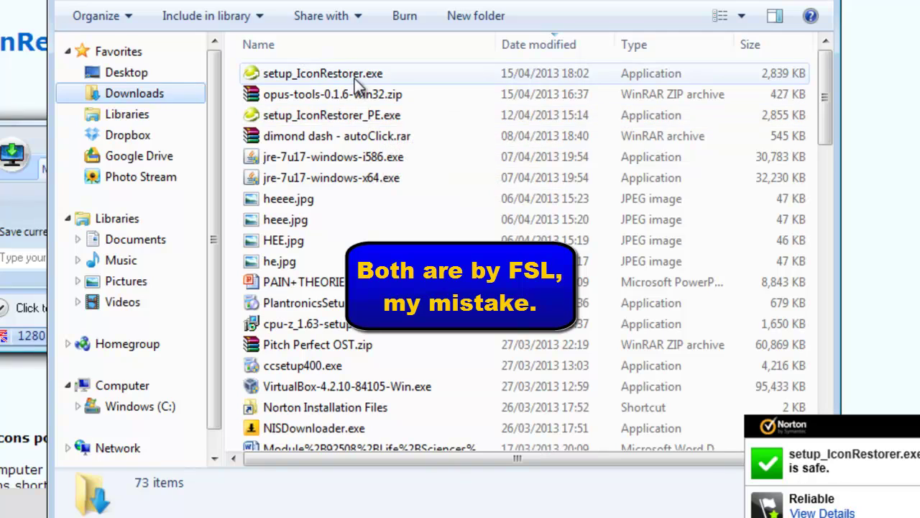
pyautogui.moveTo(355, 78)
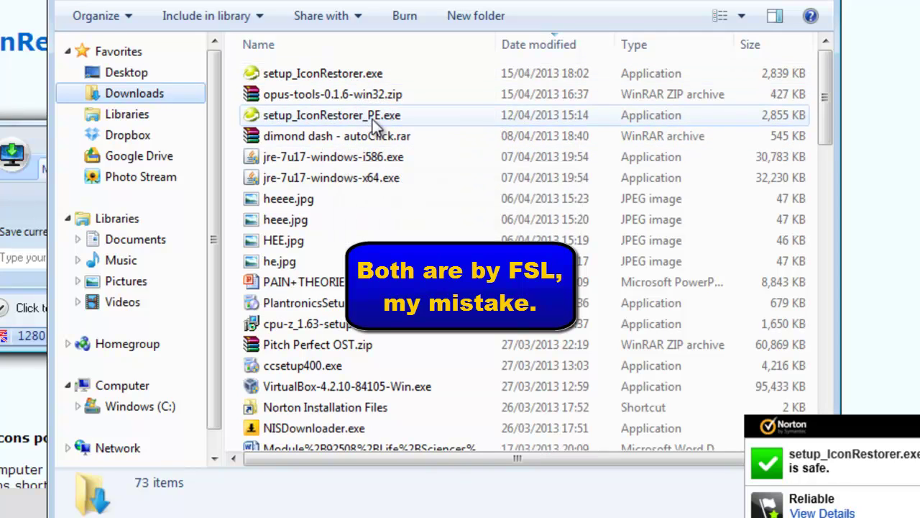
# Step: Delete setup_IconRestorer.exe from the Downloads folder, and close the folder window and the browser
pyautogui.rightClick(350, 70)
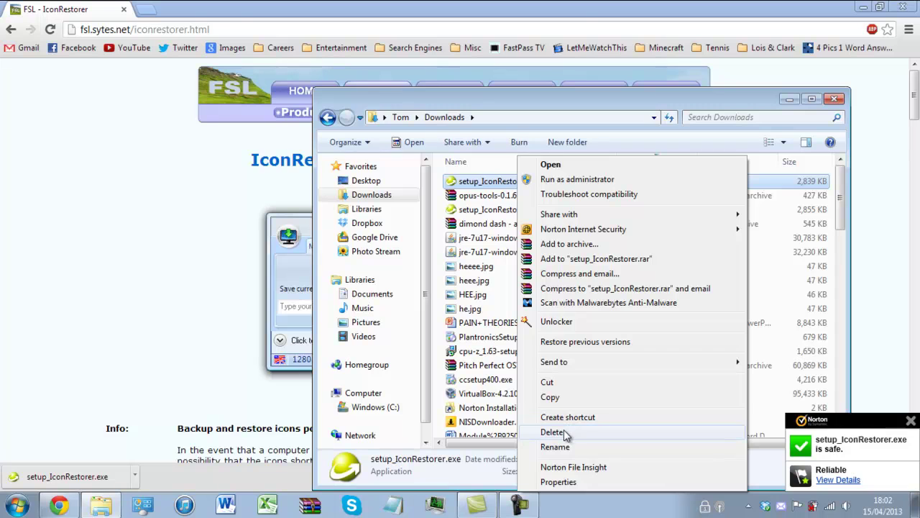
pyautogui.click(563, 432)
pyautogui.click(515, 308)
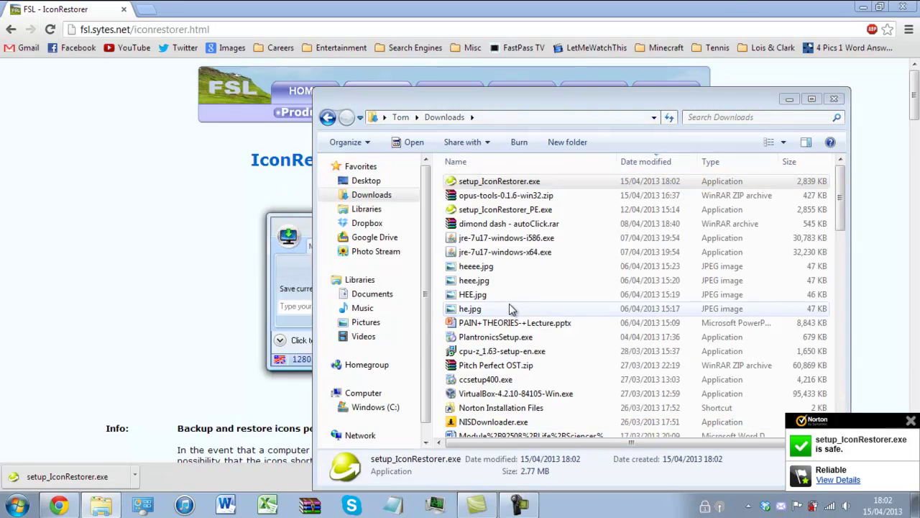
pyautogui.click(835, 100)
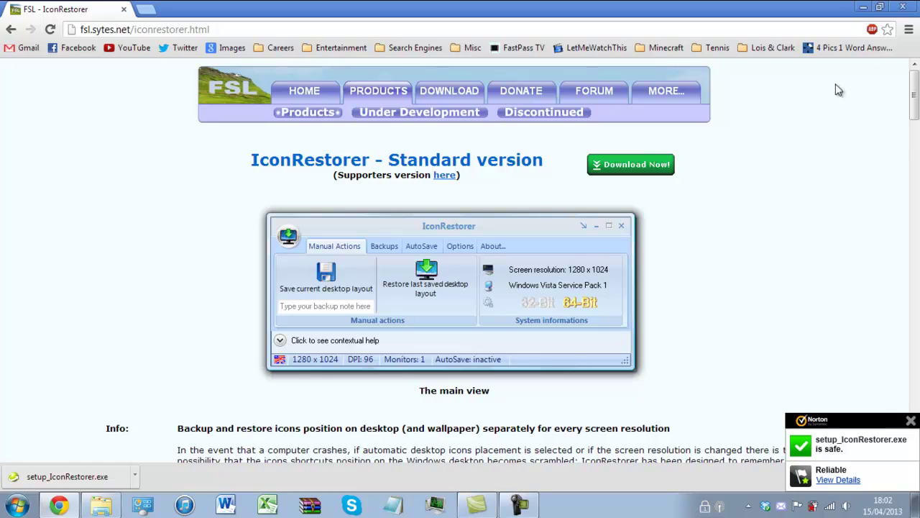
pyautogui.click(904, 7)
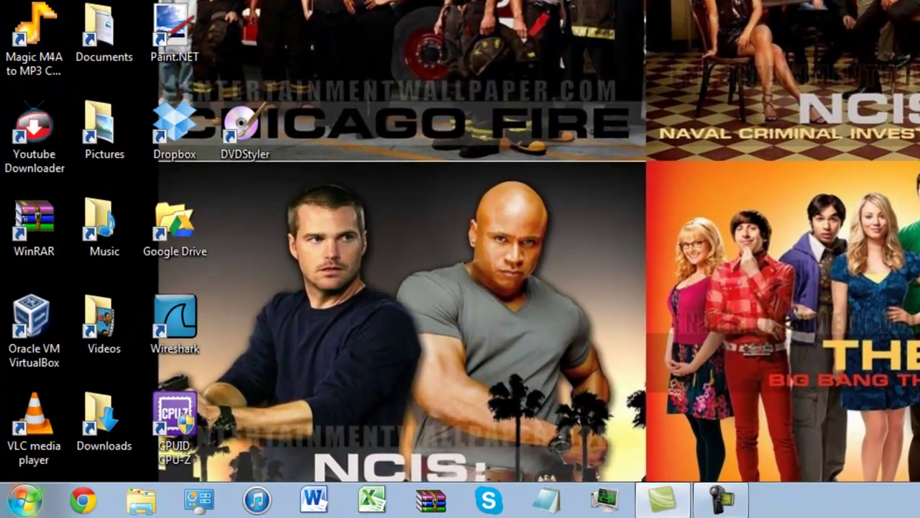
# Step: Launch IconRestorer and look through its Layouts, Supporters, Options 1 and Options 2 settings
pyautogui.click(25, 499)
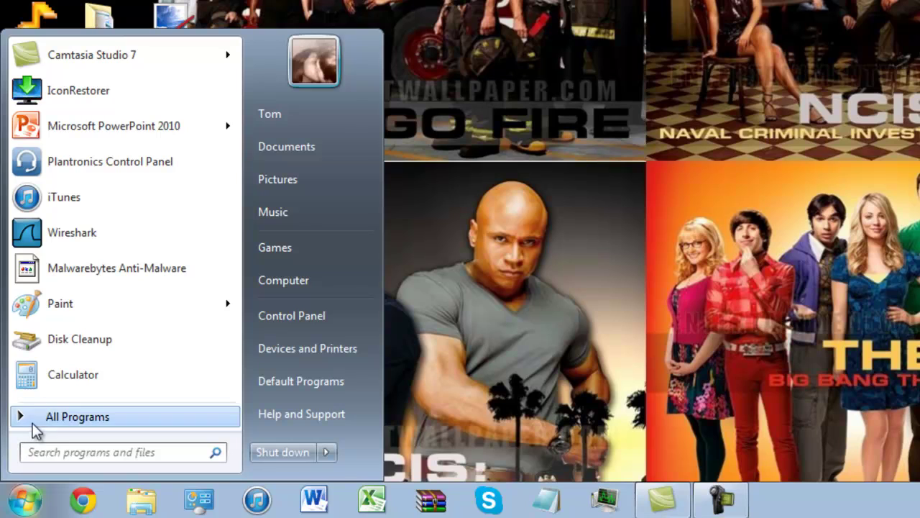
pyautogui.click(79, 91)
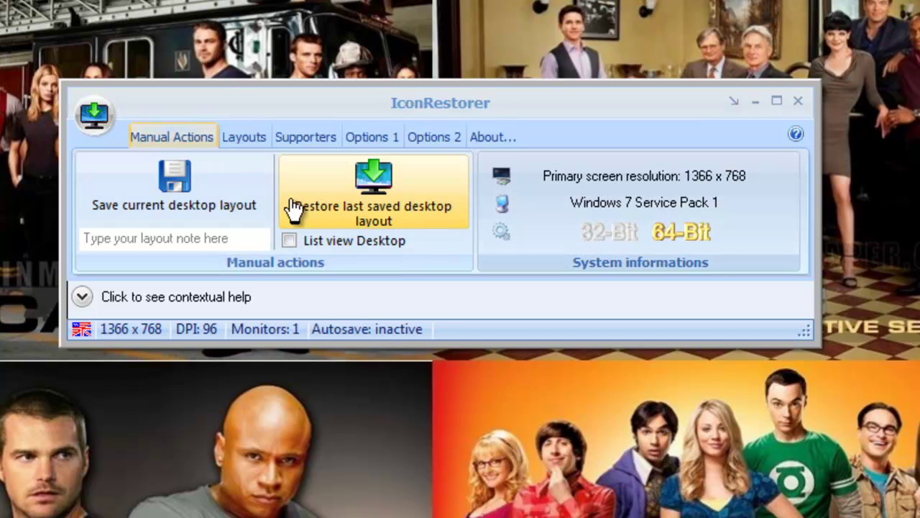
pyautogui.click(246, 138)
pyautogui.click(316, 138)
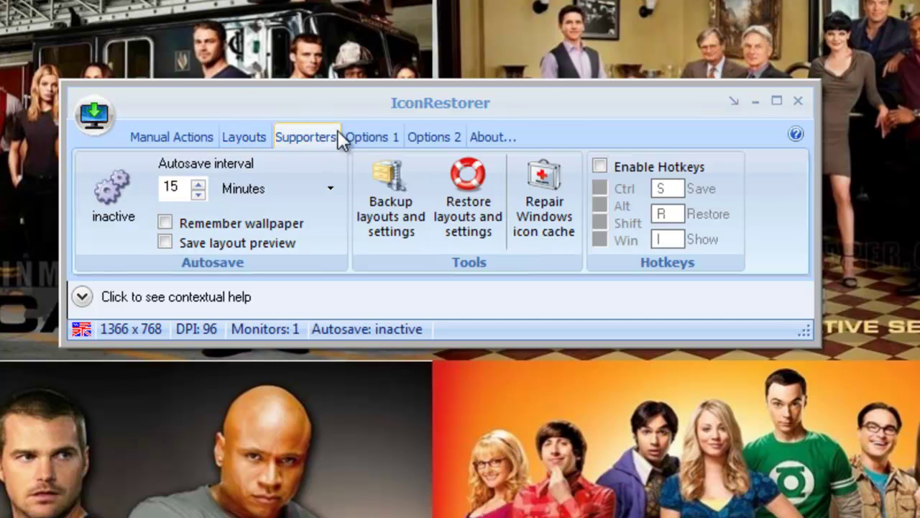
pyautogui.click(377, 132)
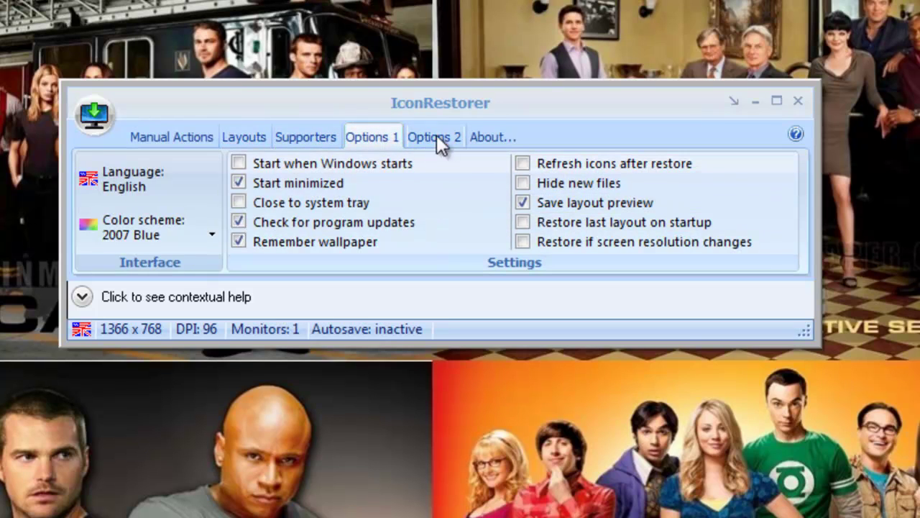
pyautogui.click(444, 135)
pyautogui.click(390, 135)
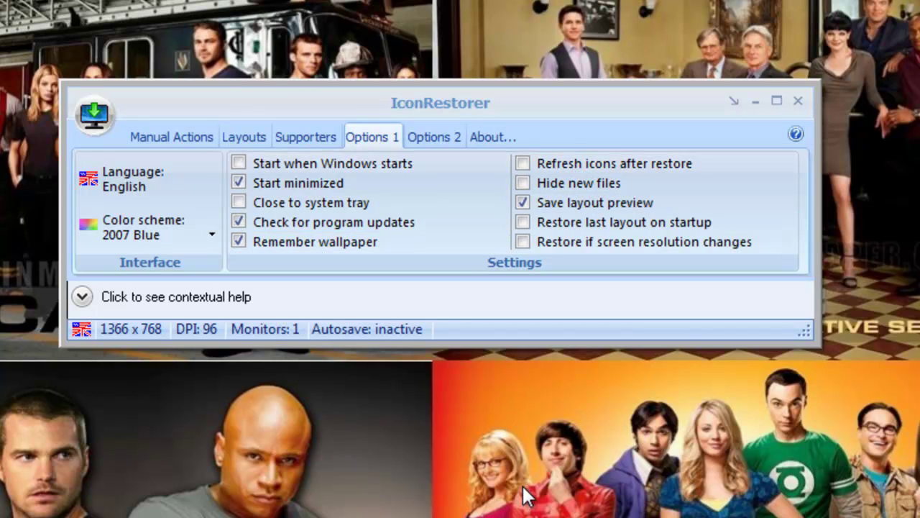
# Step: Save the current desktop layout with the note "Youtube Test 15/04/2013"
pyautogui.click(170, 140)
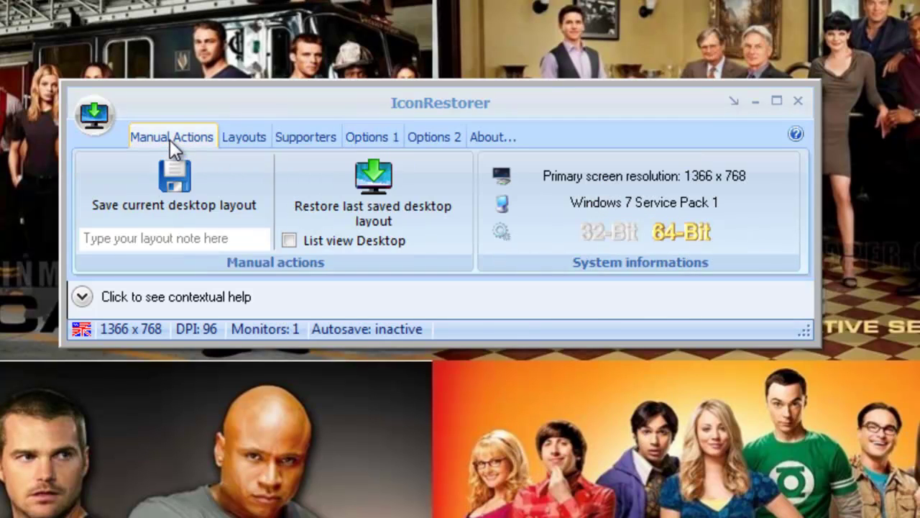
pyautogui.click(205, 240)
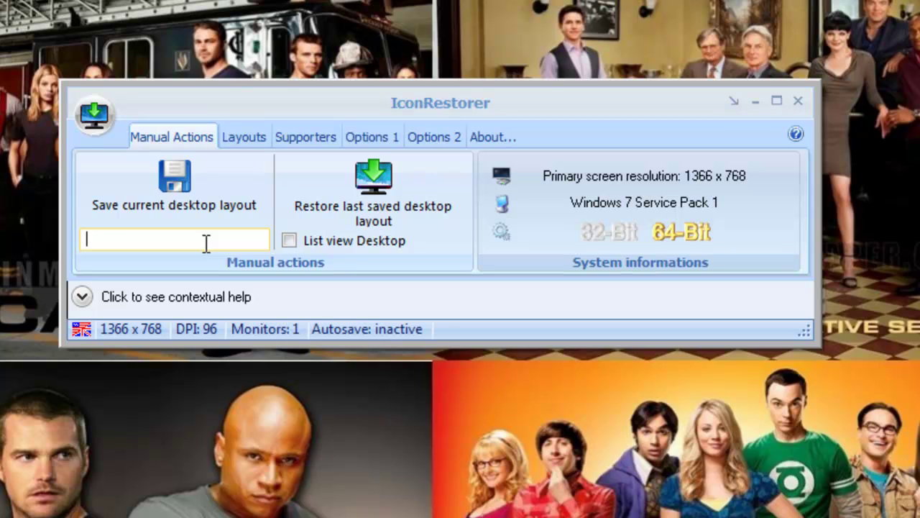
pyautogui.write('Youtube Test')
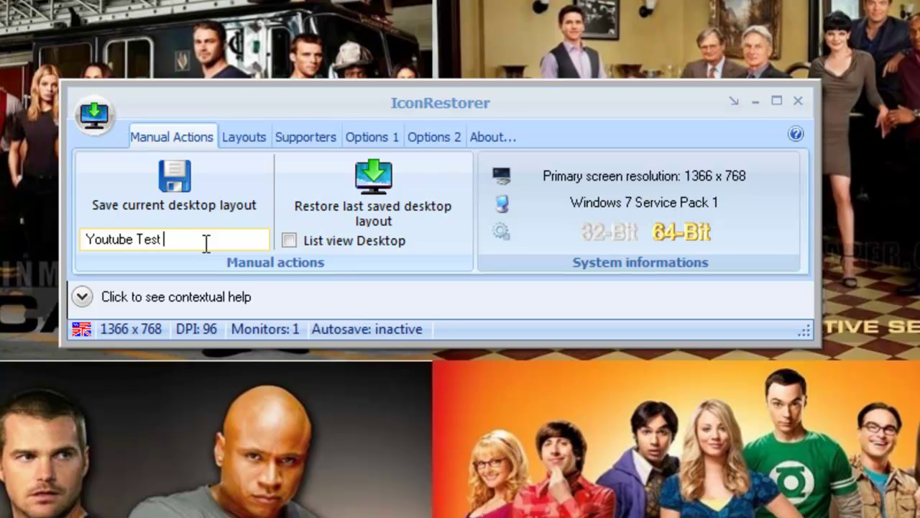
pyautogui.write(' 15/04/2013')
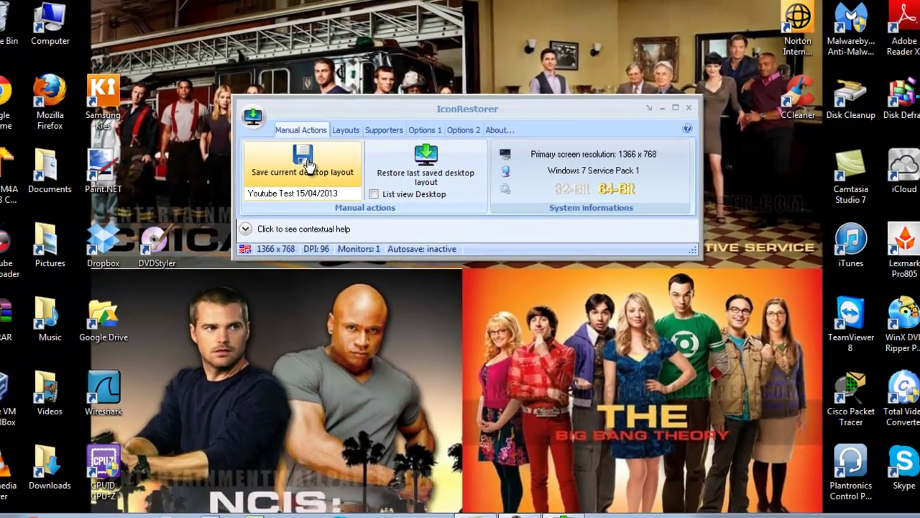
pyautogui.click(184, 190)
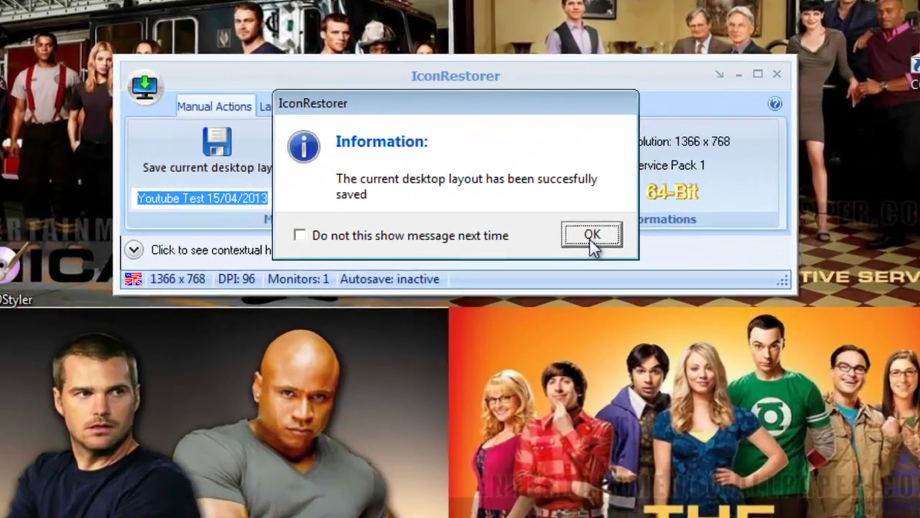
pyautogui.click(563, 215)
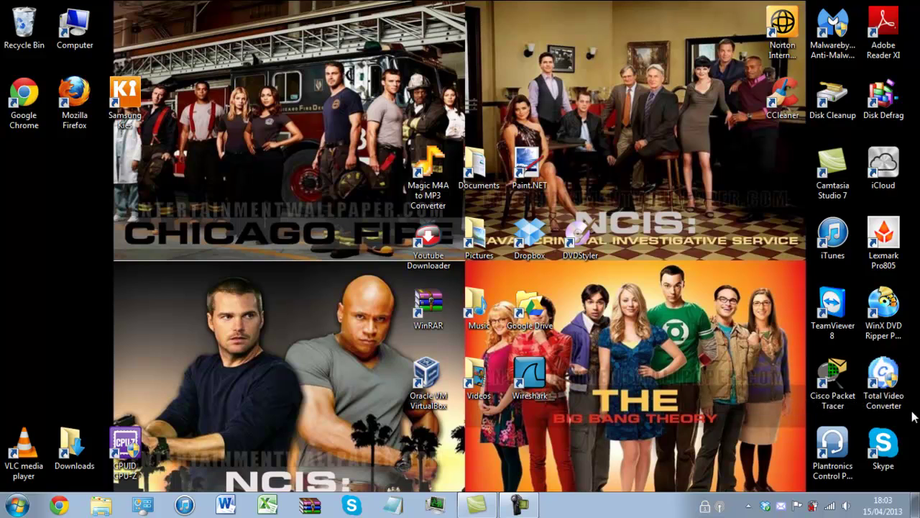
# Step: Scatter the desktop icons by relocating the Camtasia-to-Total Video Converter block, the Norton-to-Disk Defrag block, and the VLC, Downloads and CPU-Z row
pyautogui.moveTo(912, 420); pyautogui.dragTo(74, 179)
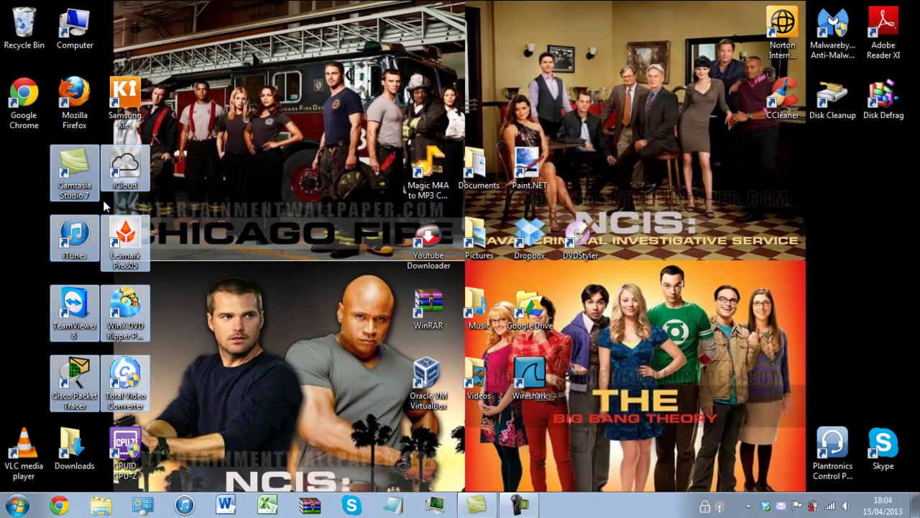
pyautogui.click(263, 231)
pyautogui.moveTo(912, 180); pyautogui.dragTo(761, 4)
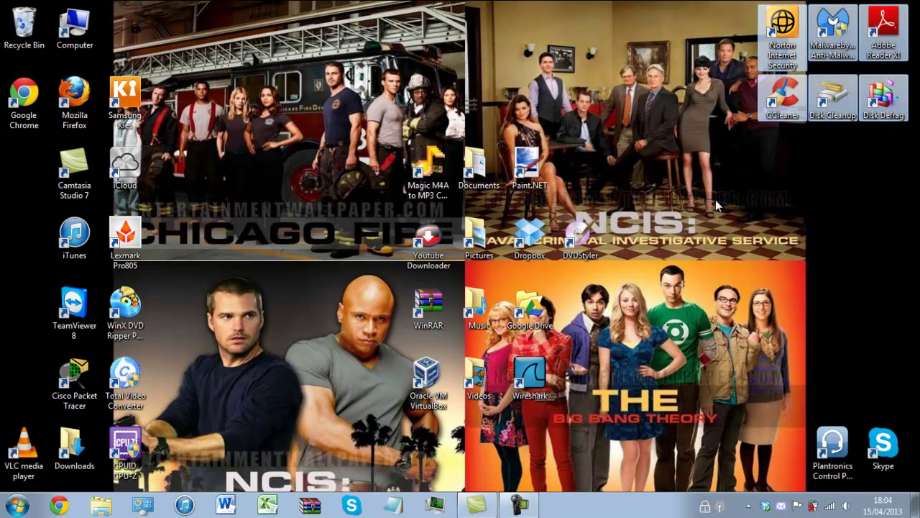
pyautogui.moveTo(782, 101); pyautogui.dragTo(732, 306)
pyautogui.click(264, 293)
pyautogui.moveTo(226, 464); pyautogui.dragTo(7, 430)
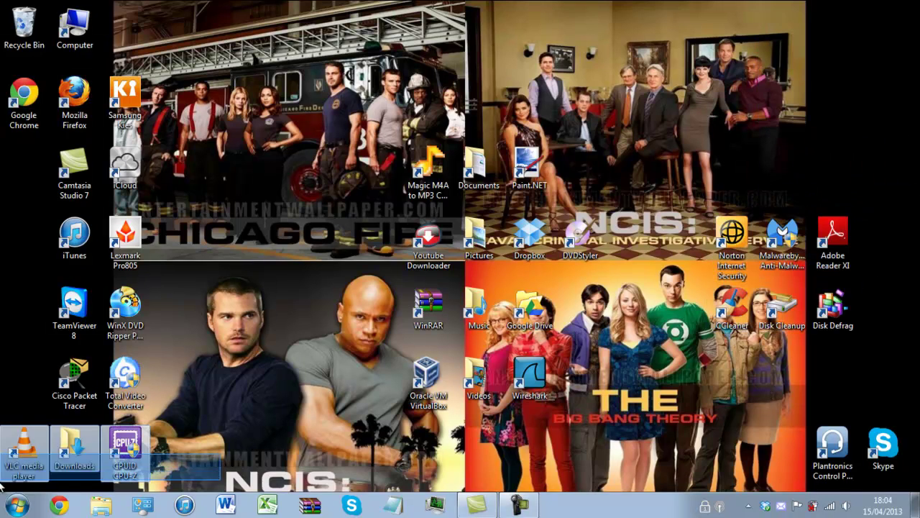
pyautogui.moveTo(9, 471); pyautogui.dragTo(164, 192)
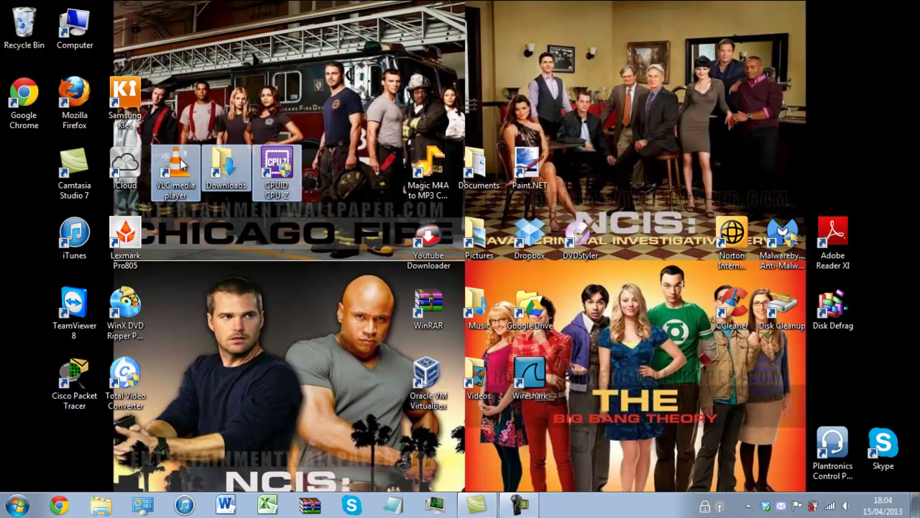
pyautogui.click(234, 330)
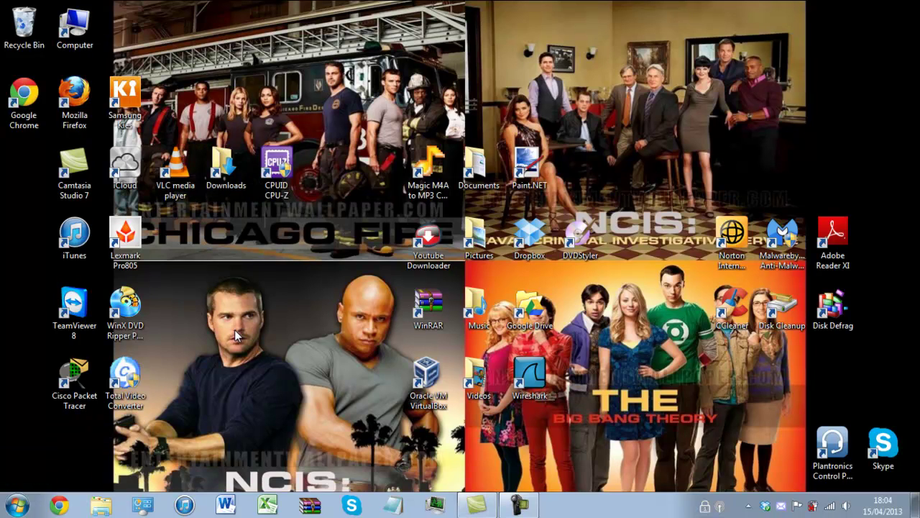
# Step: Launch IconRestorer and check its list of saved desktop layouts
pyautogui.click(16, 505)
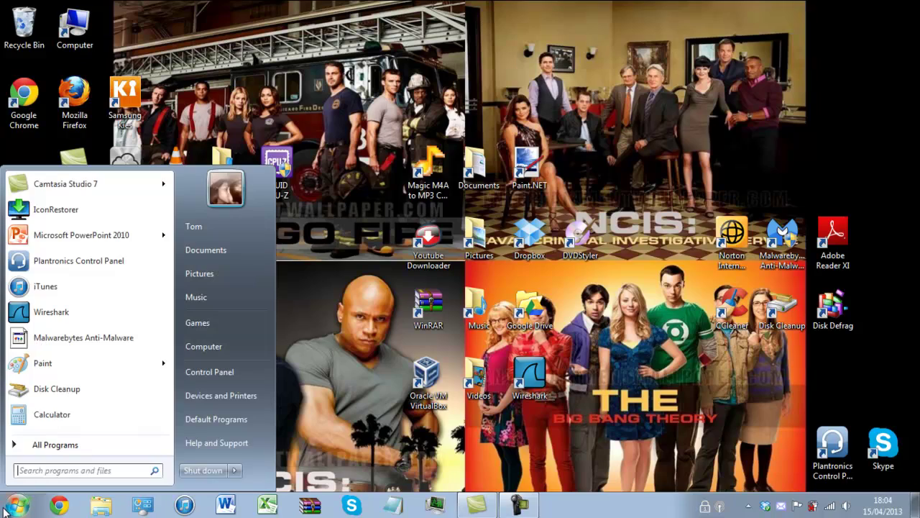
pyautogui.click(79, 210)
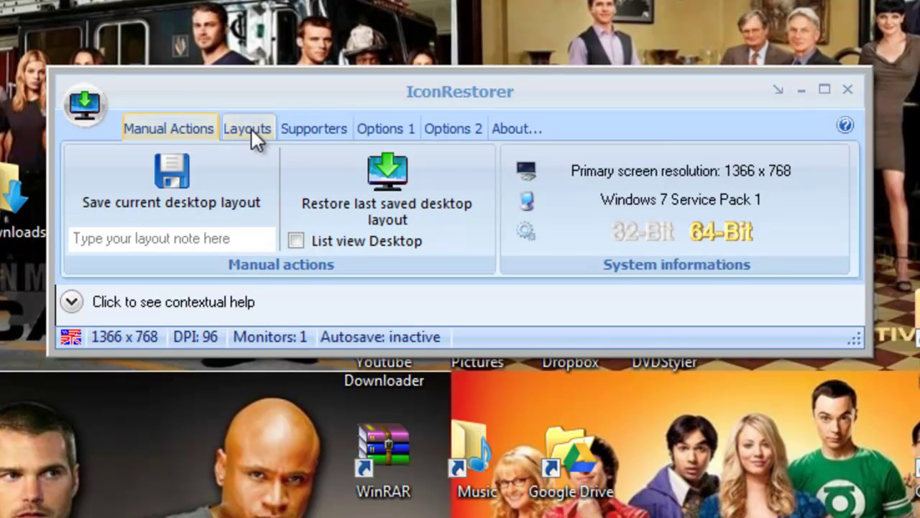
pyautogui.click(317, 129)
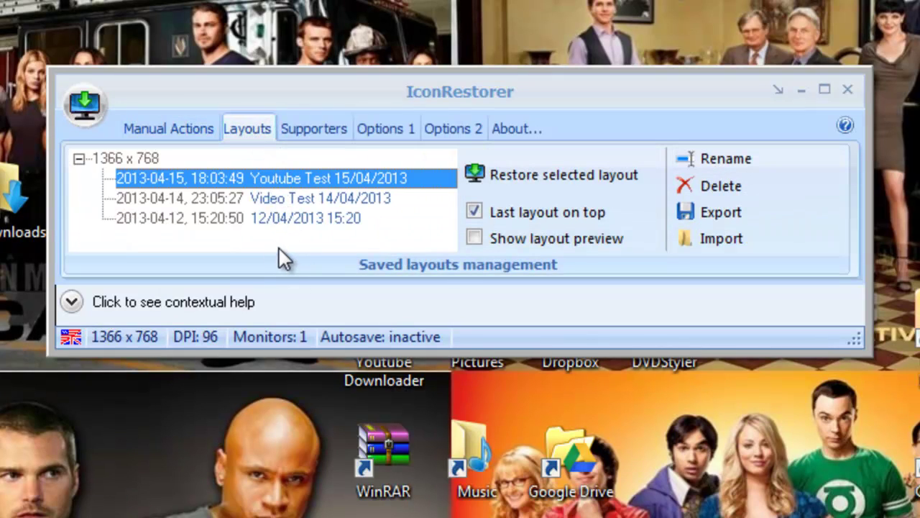
pyautogui.click(194, 121)
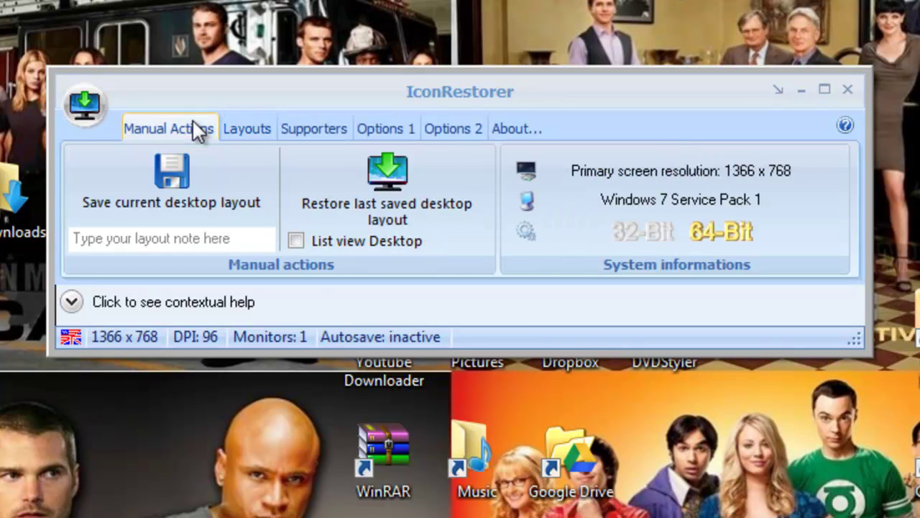
pyautogui.click(407, 195)
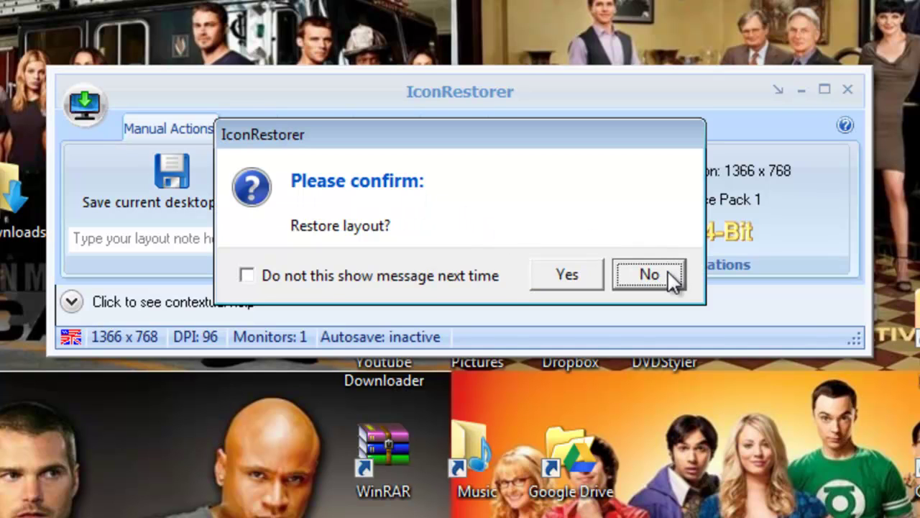
pyautogui.click(647, 277)
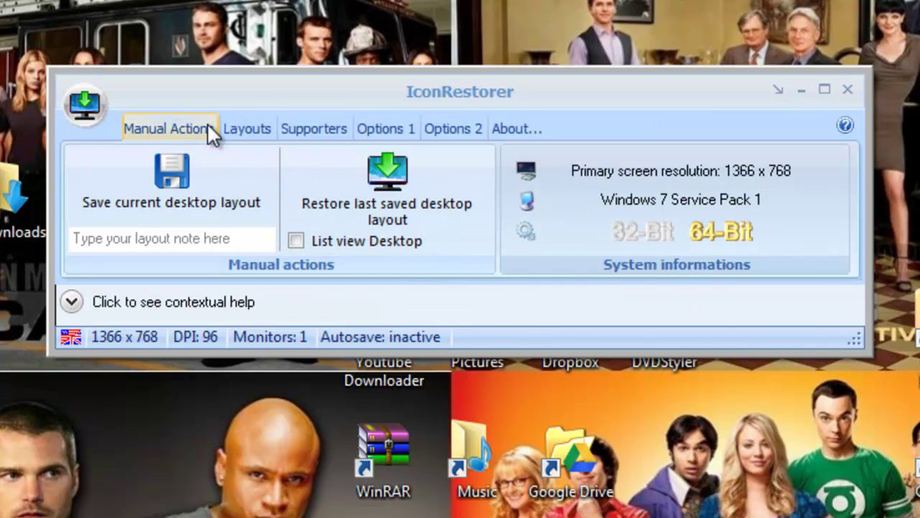
# Step: Restore the desktop icons from the saved layout "Youtube Test 15/04/2013" and confirm the restoration
pyautogui.click(246, 128)
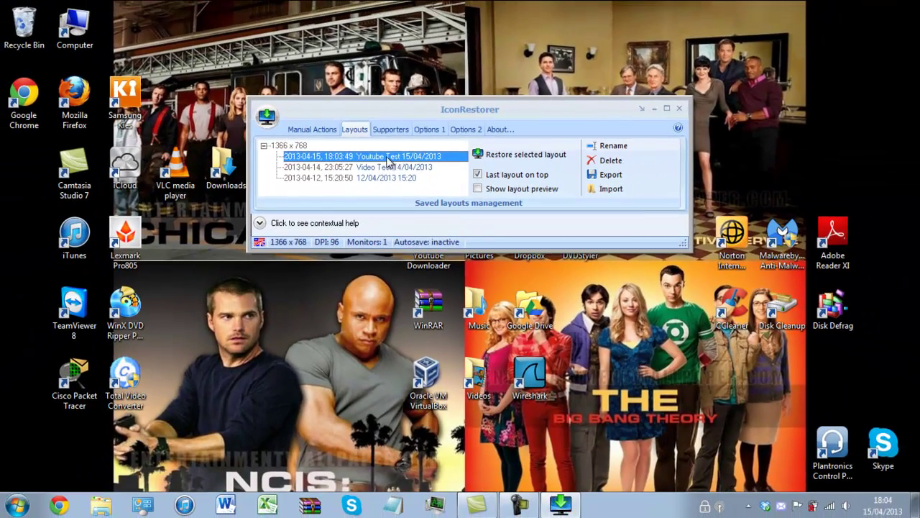
pyautogui.click(531, 160)
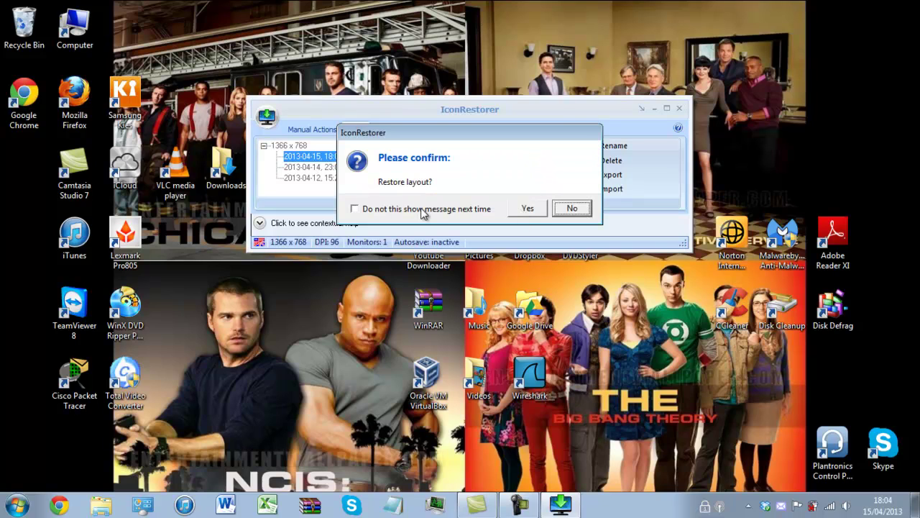
pyautogui.click(526, 215)
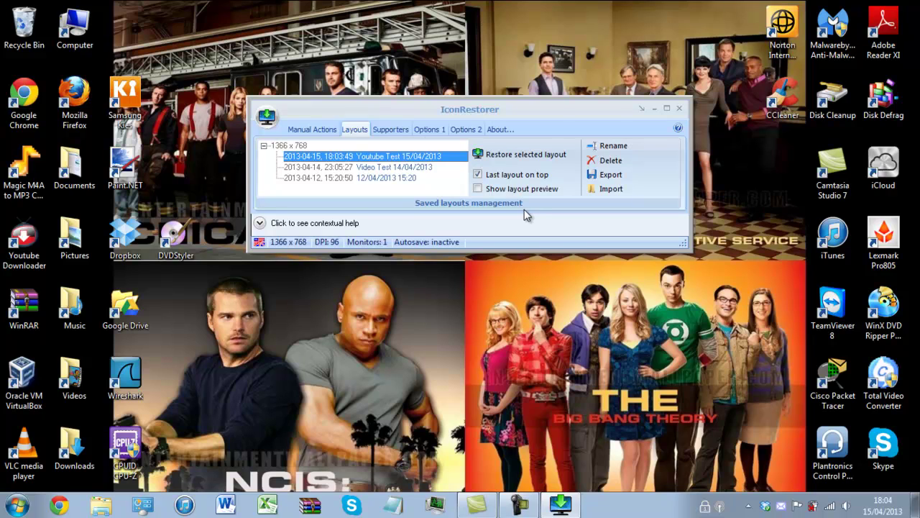
# Step: Review IconRestorer's Options 1 settings and the developer's FSL home page, and close both the browser and IconRestorer
pyautogui.click(430, 130)
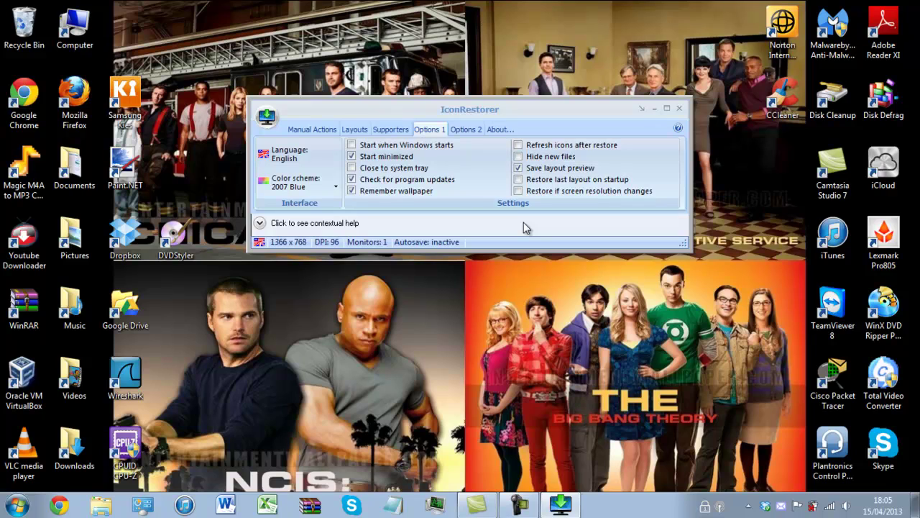
pyautogui.click(499, 131)
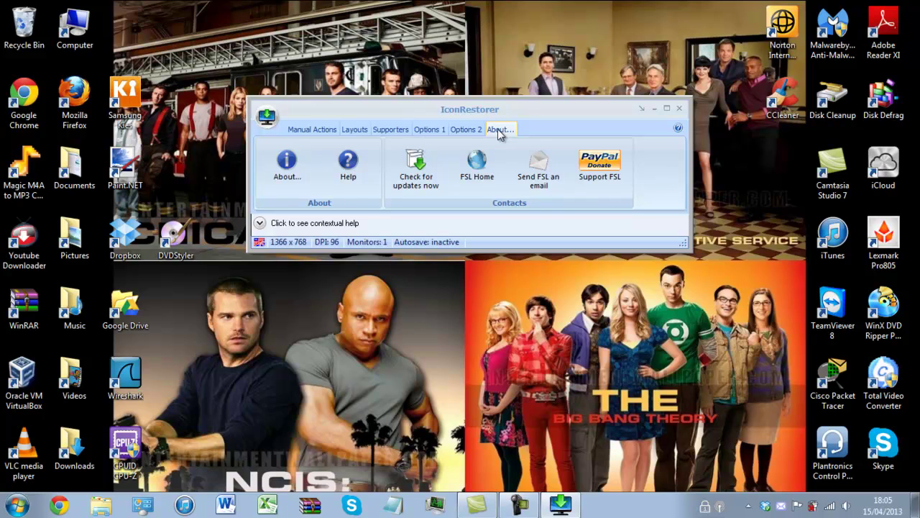
pyautogui.click(469, 170)
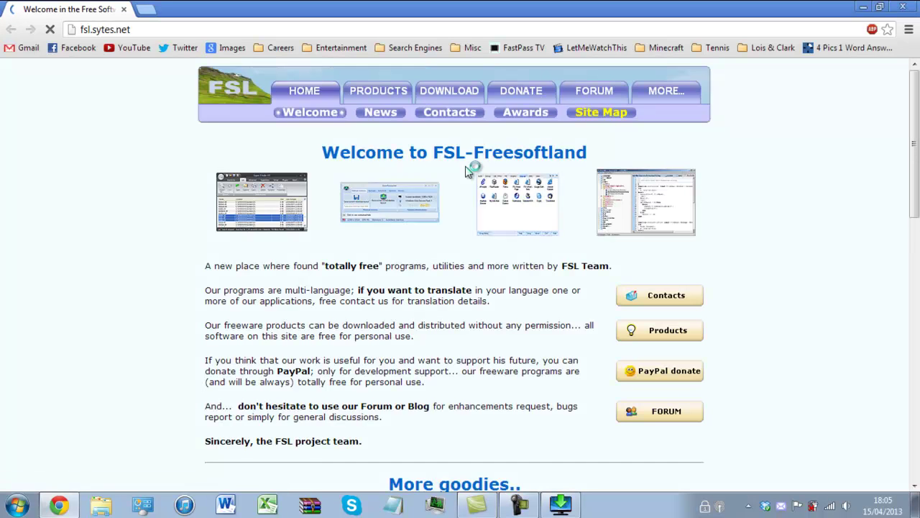
pyautogui.scroll(-2, 152, 250)
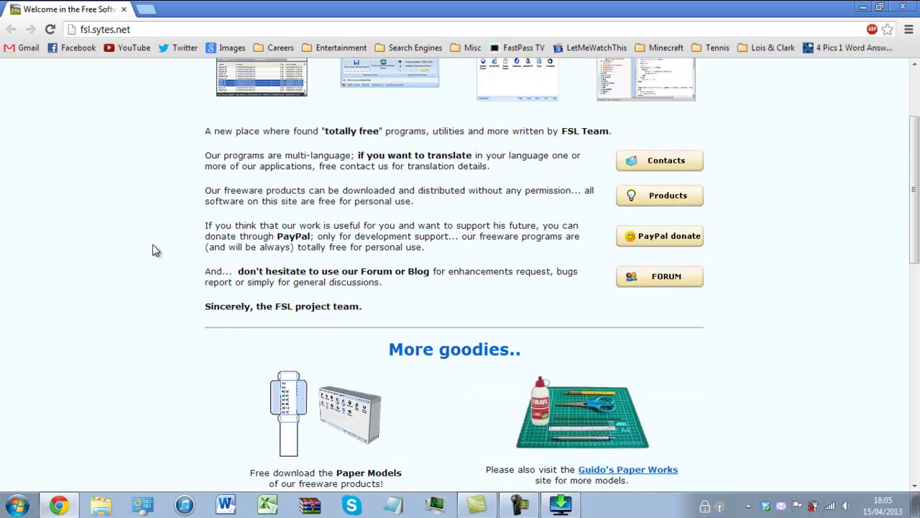
pyautogui.scroll(-2, 154, 249)
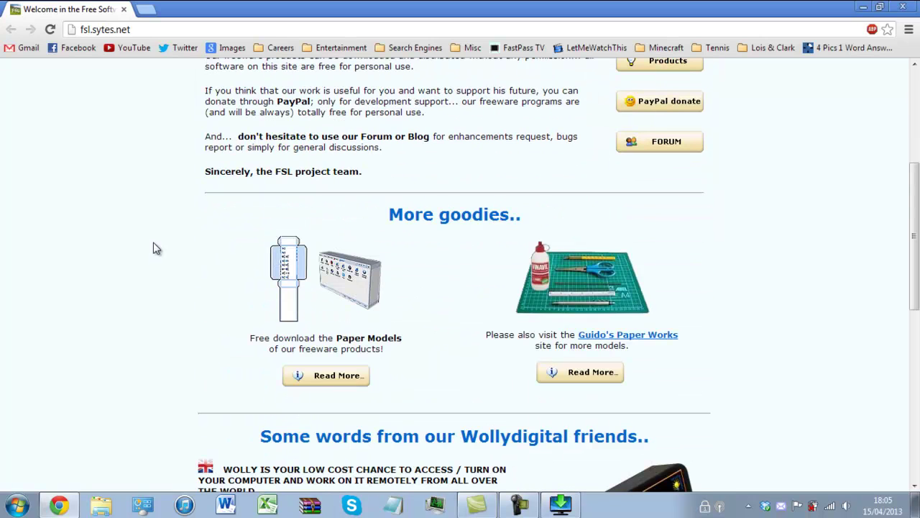
pyautogui.scroll(-3, 156, 249)
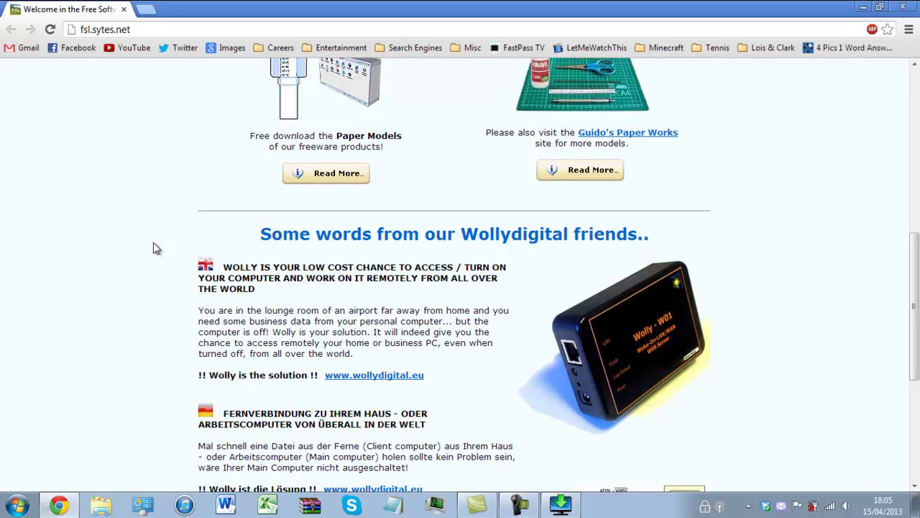
pyautogui.scroll(5, 154, 250)
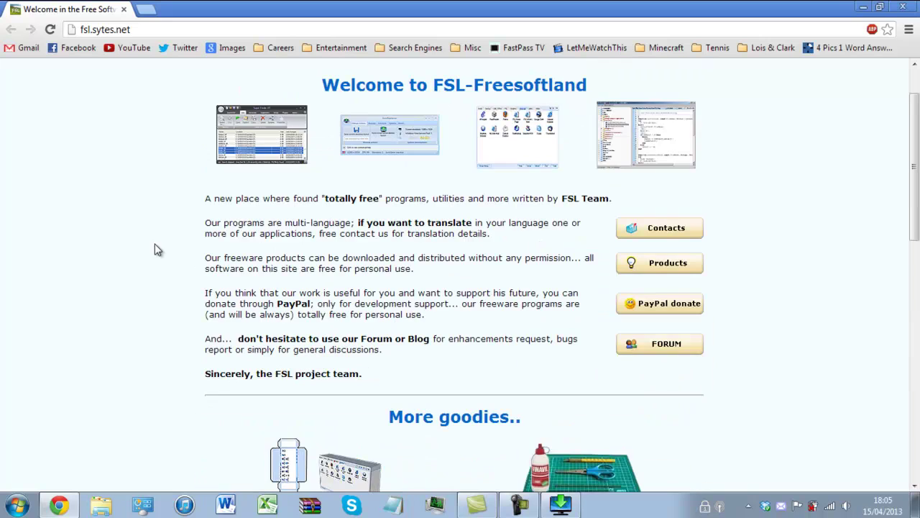
pyautogui.click(903, 7)
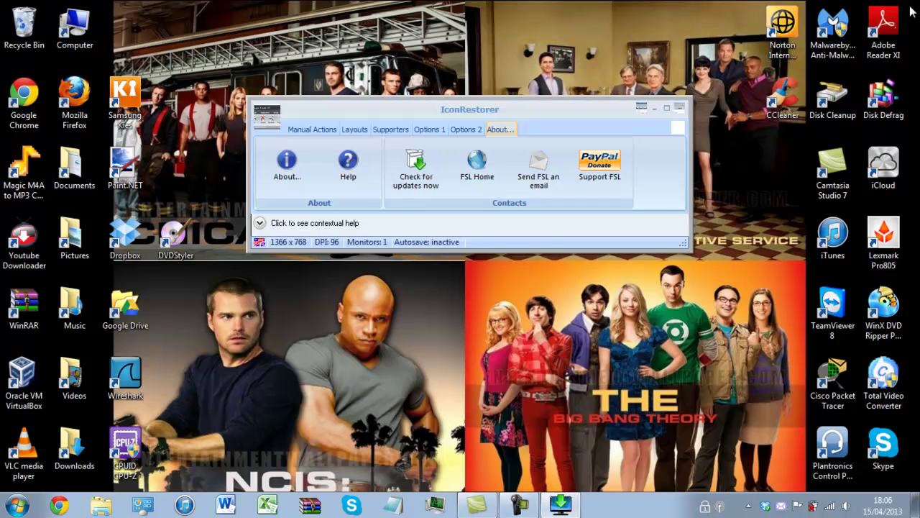
pyautogui.click(679, 110)
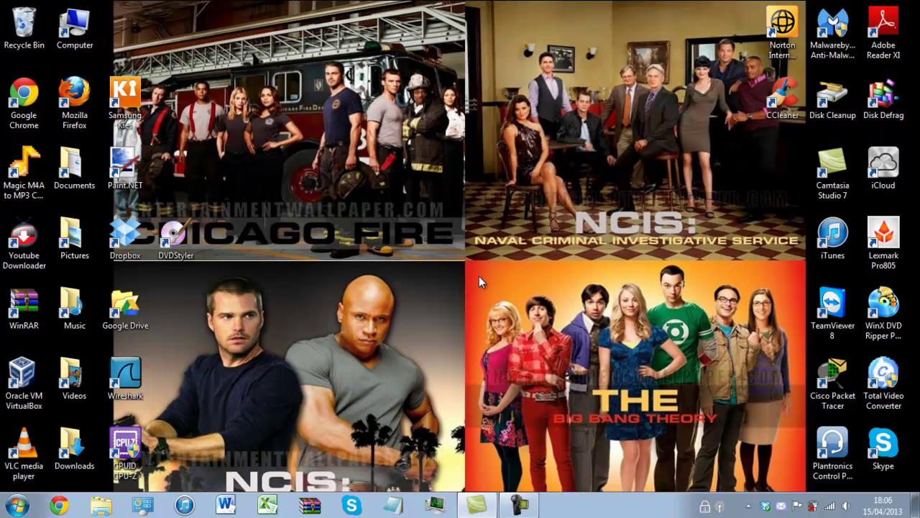